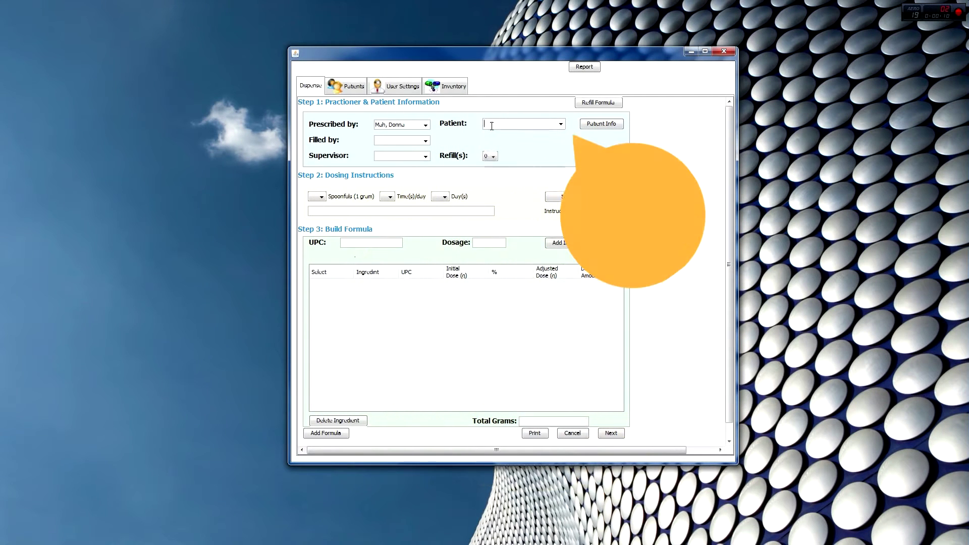
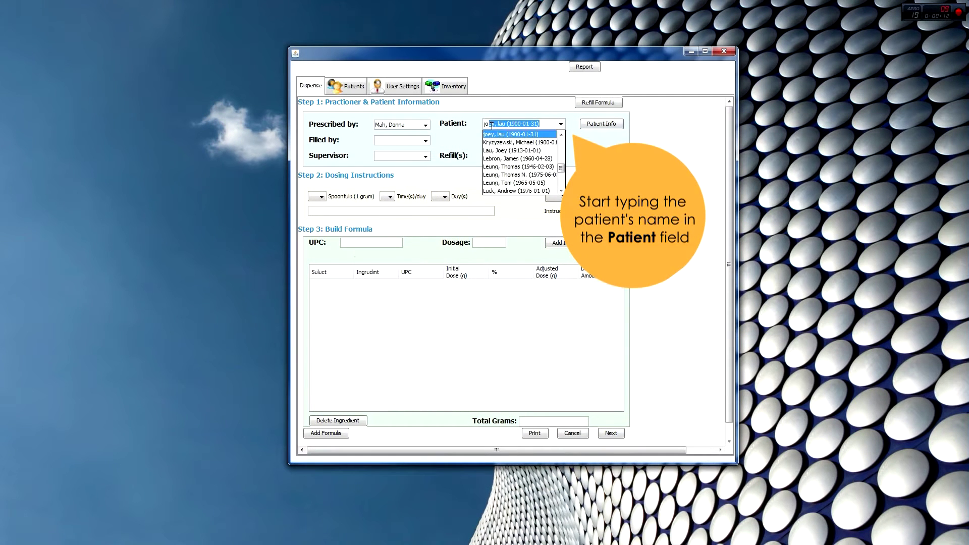
Try an autosuggested existing patient, clear it, then enter the new patient's last and first name.
{"action": "key", "text": "BackSpace"}
{"action": "key", "text": "BackSpace"}
{"action": "key", "text": "BackSpace"}
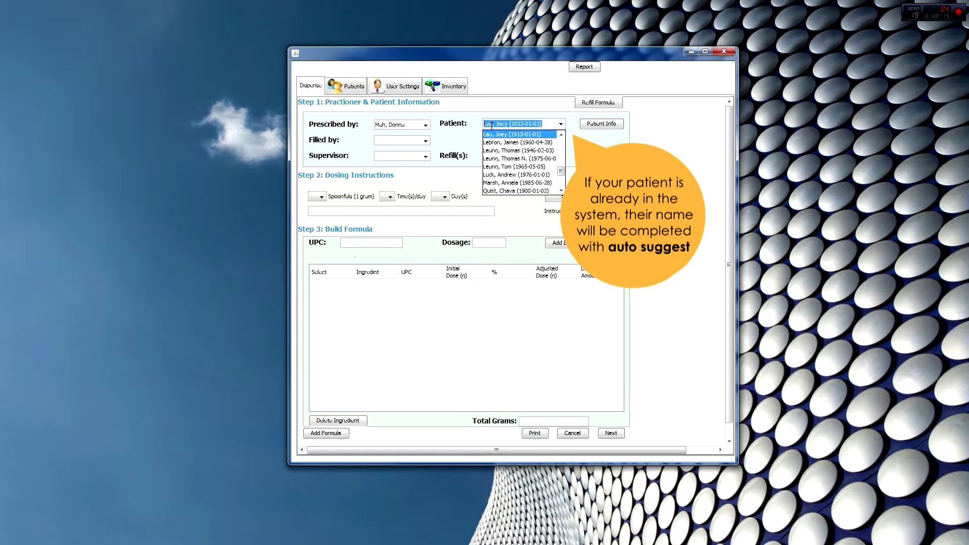
{"action": "key", "text": "Return"}
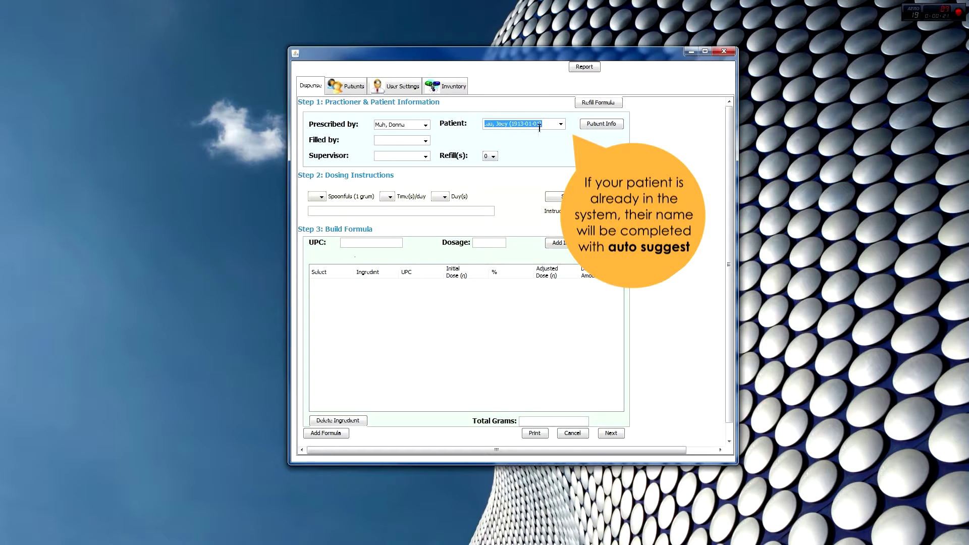
{"action": "key", "text": "BackSpace"}
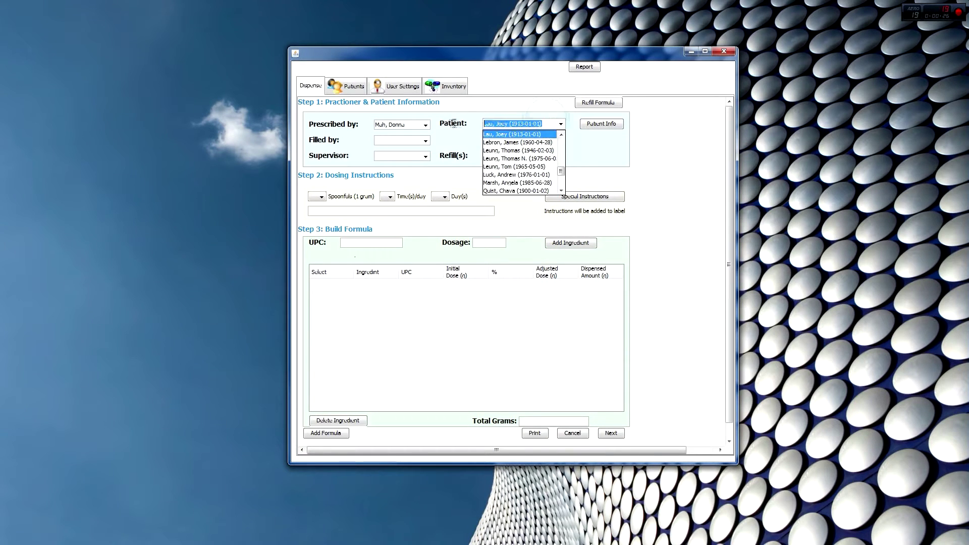
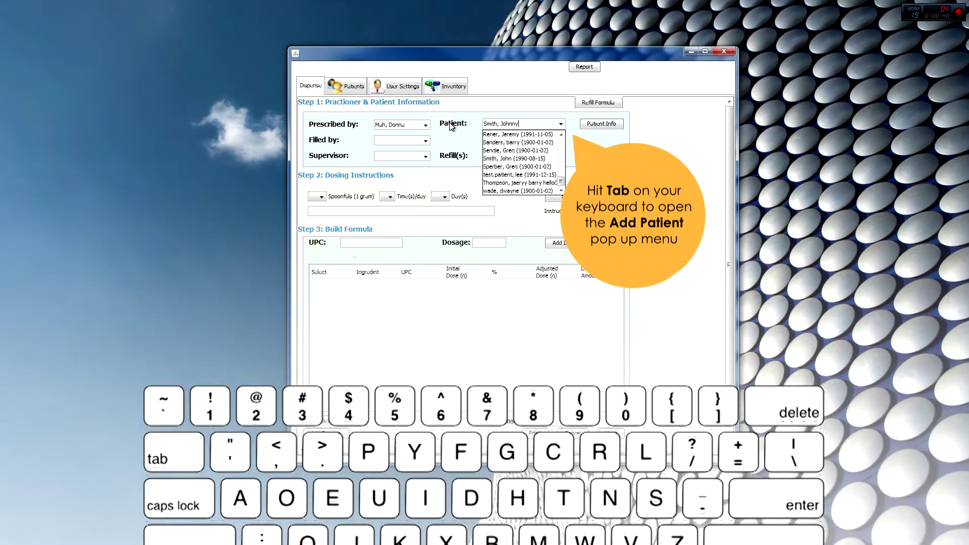
Create the new patient record with birthdate 1990-09-14 and save it.
{"action": "key", "text": "Tab"}
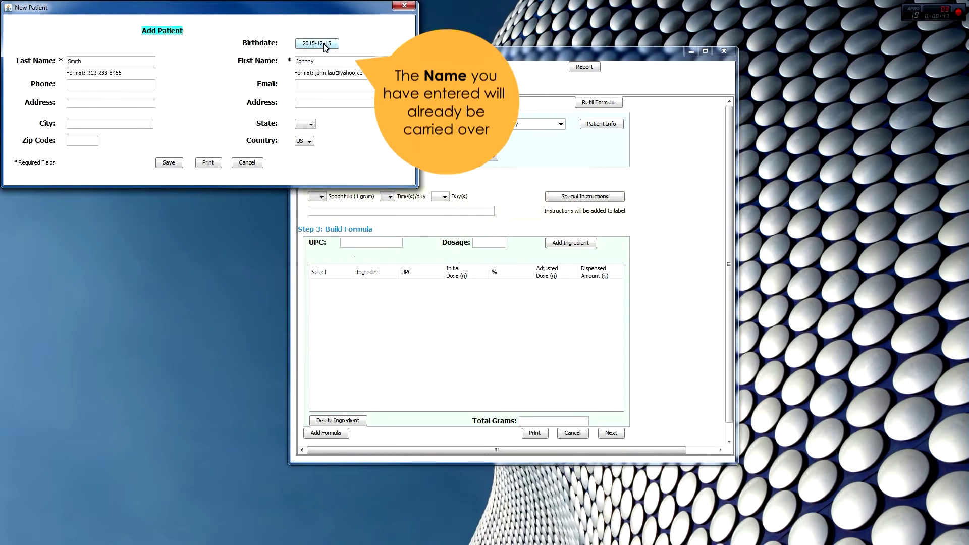
{"action": "left_click", "coordinate": [323, 43]}
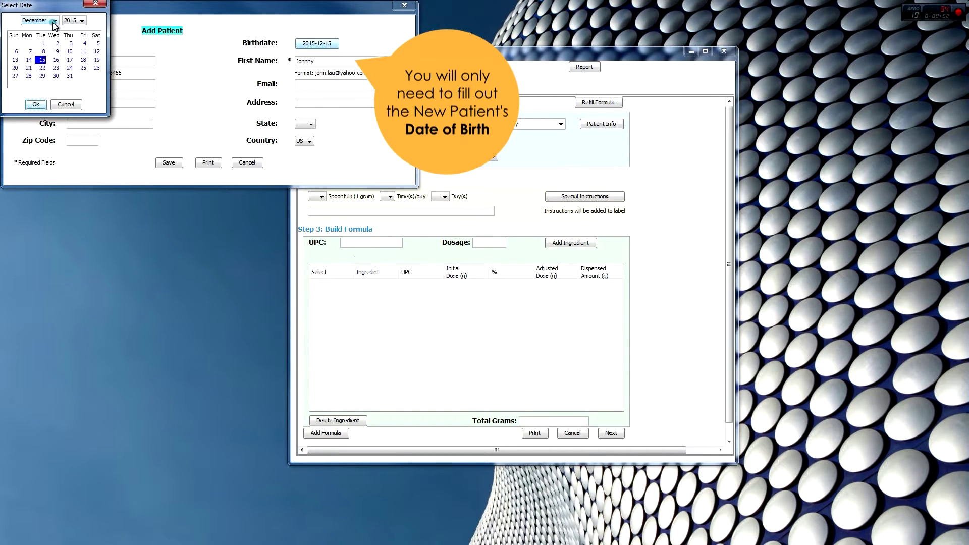
{"action": "left_click", "coordinate": [54, 21]}
{"action": "left_click", "coordinate": [36, 76]}
{"action": "left_click", "coordinate": [74, 22]}
{"action": "left_click", "coordinate": [83, 30]}
{"action": "scroll", "coordinate": [84, 32], "scroll_direction": "up", "scroll_amount": 5}
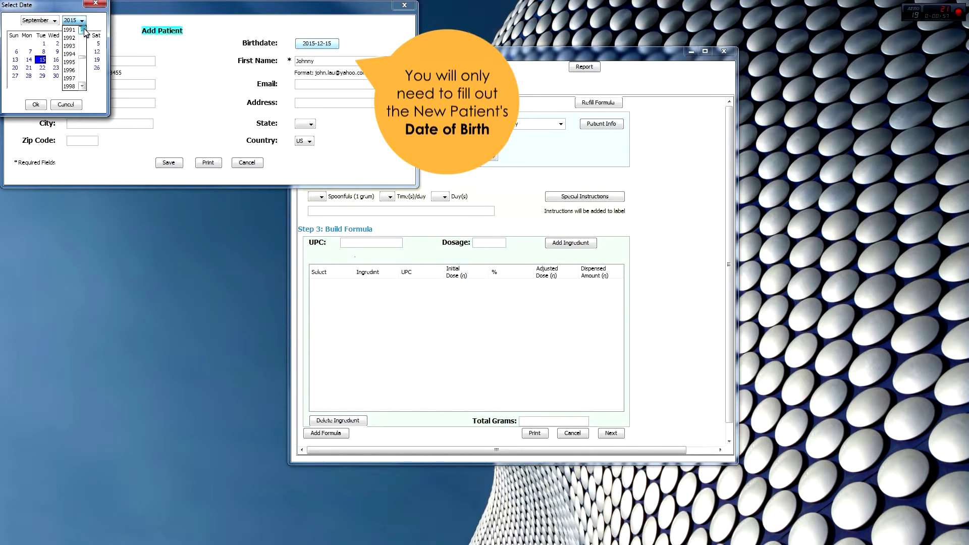
{"action": "left_click", "coordinate": [82, 30]}
{"action": "left_click", "coordinate": [69, 29]}
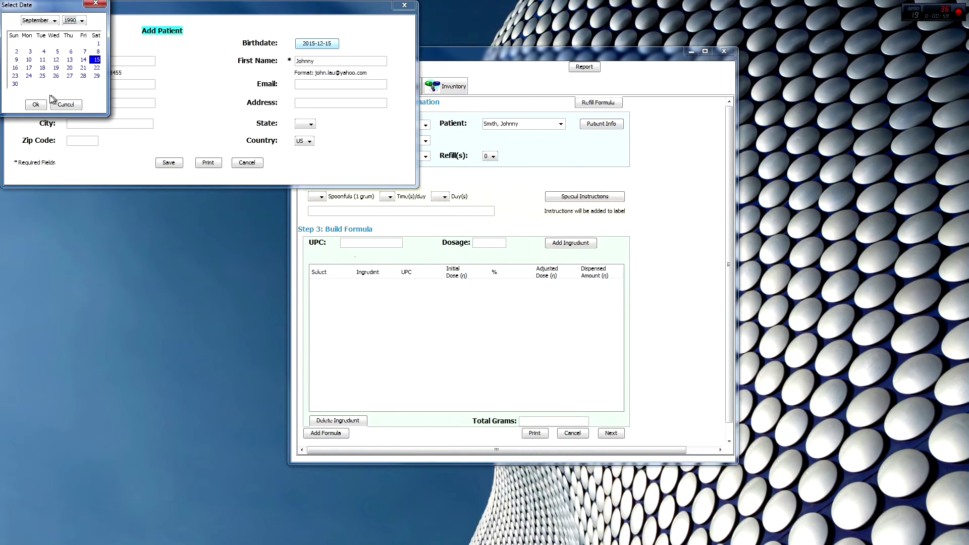
{"action": "double_click", "coordinate": [83, 61]}
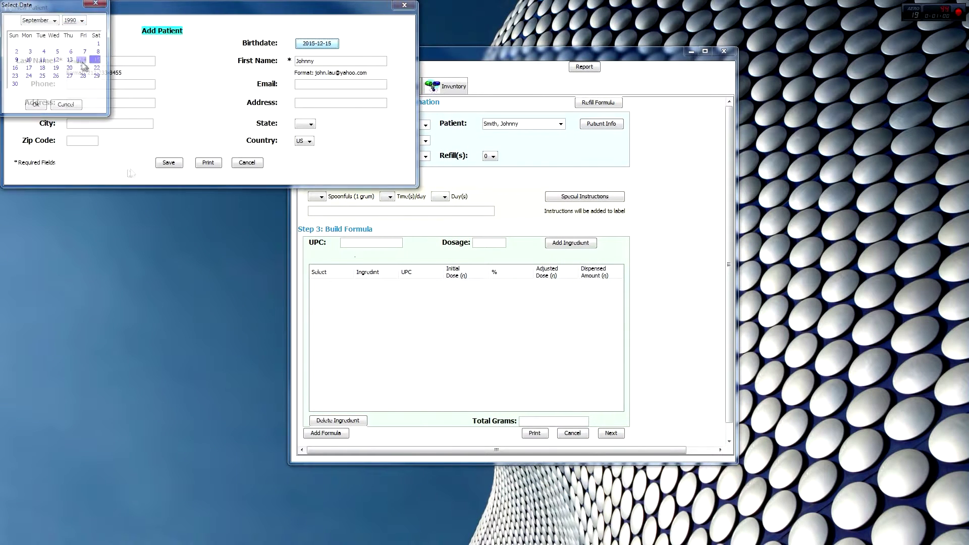
{"action": "left_click", "coordinate": [168, 162]}
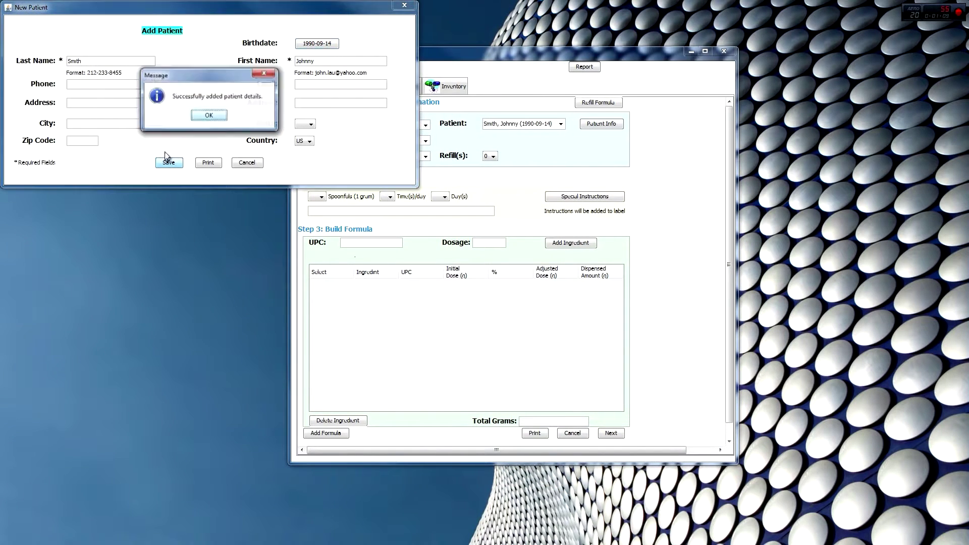
{"action": "left_click", "coordinate": [209, 116]}
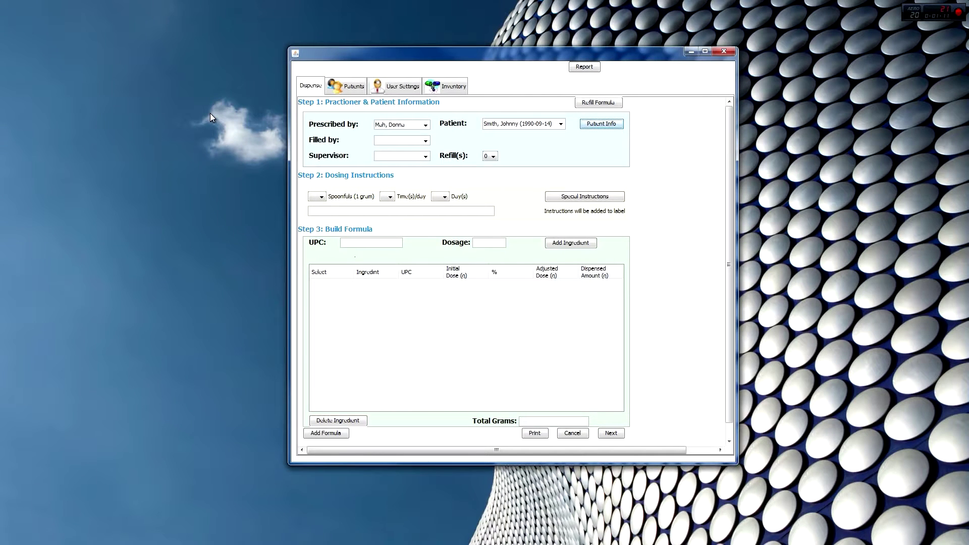
Choose the staff member who filled the formula and the supervising practitioner.
{"action": "left_click", "coordinate": [425, 140]}
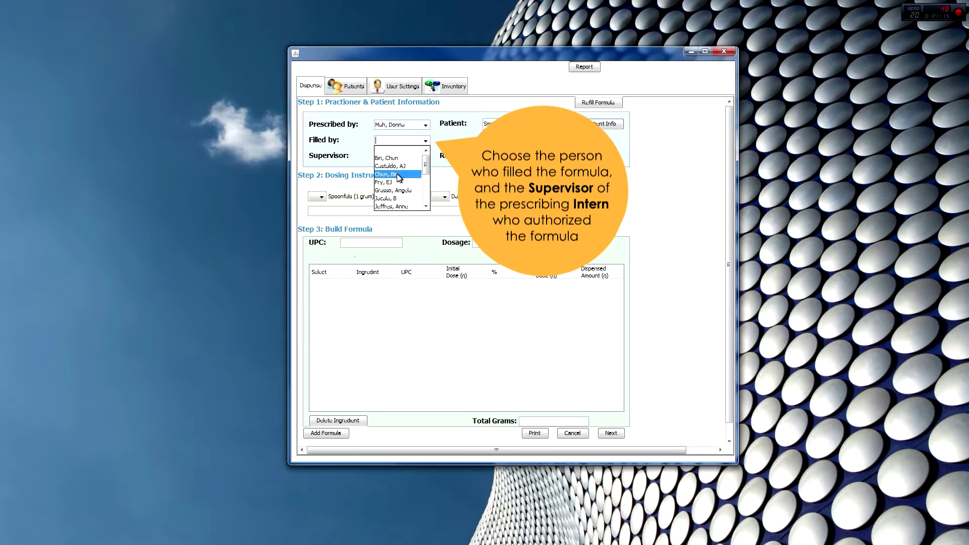
{"action": "left_click", "coordinate": [392, 190]}
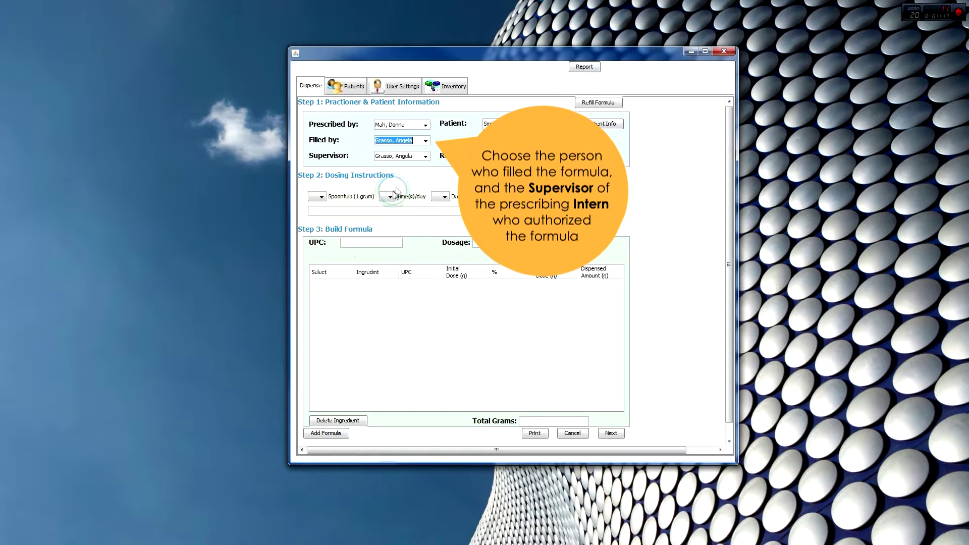
{"action": "left_click", "coordinate": [425, 157]}
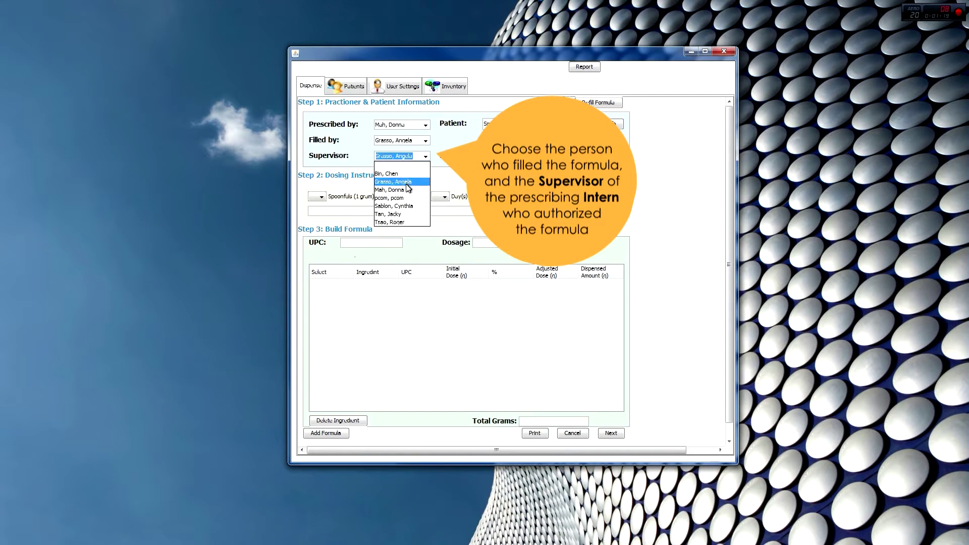
{"action": "left_click", "coordinate": [406, 190]}
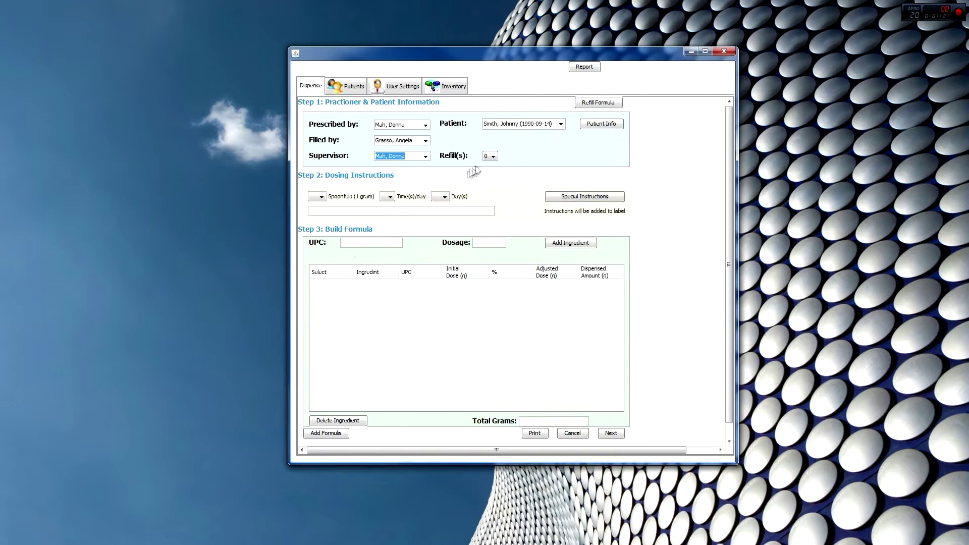
Set dosing to 3 spoonfuls, 3 times per day, for 10 days.
{"action": "left_click", "coordinate": [318, 198]}
{"action": "left_click", "coordinate": [313, 231]}
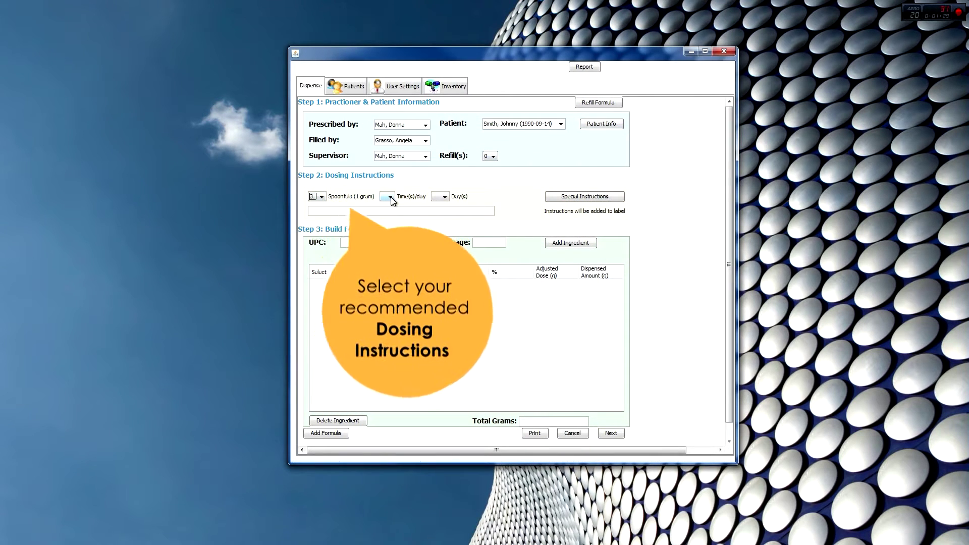
{"action": "left_click", "coordinate": [389, 197]}
{"action": "left_click", "coordinate": [382, 230]}
{"action": "left_click", "coordinate": [444, 196]}
{"action": "left_click", "coordinate": [444, 262]}
{"action": "left_click", "coordinate": [444, 263]}
{"action": "left_click", "coordinate": [436, 262]}
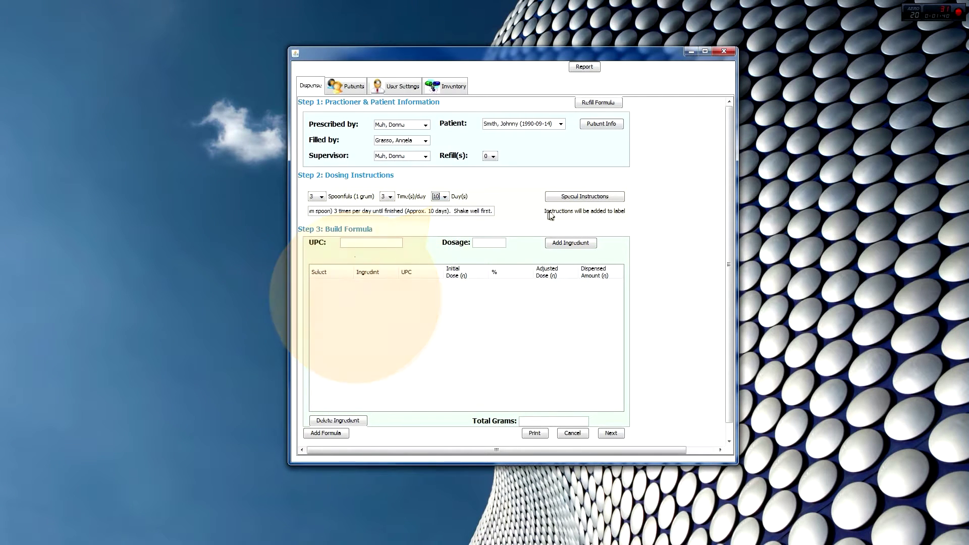
Set warnings 'Take with FOOD.' and 'Take with plenty of WATER.', note 'dont eat raw food', and finish.
{"action": "left_click", "coordinate": [568, 198]}
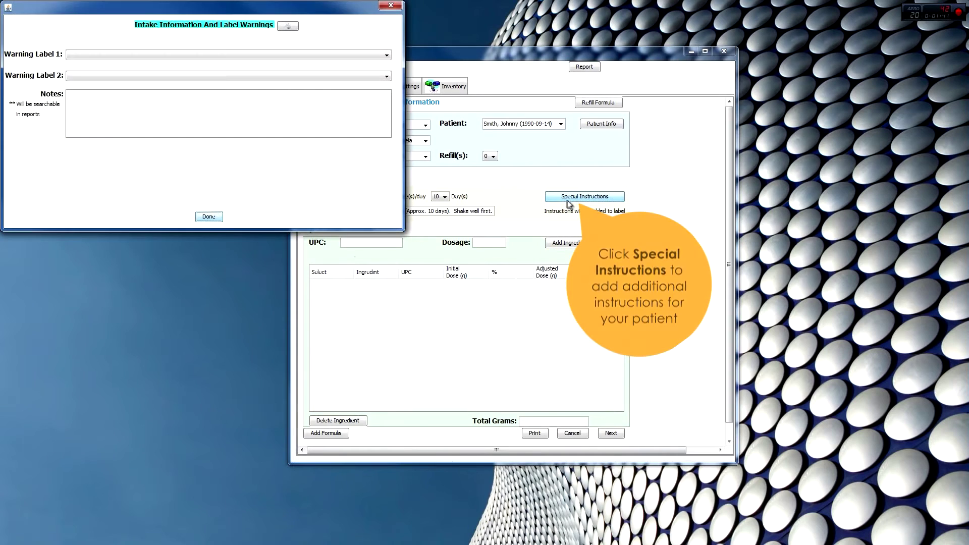
{"action": "left_click", "coordinate": [229, 55]}
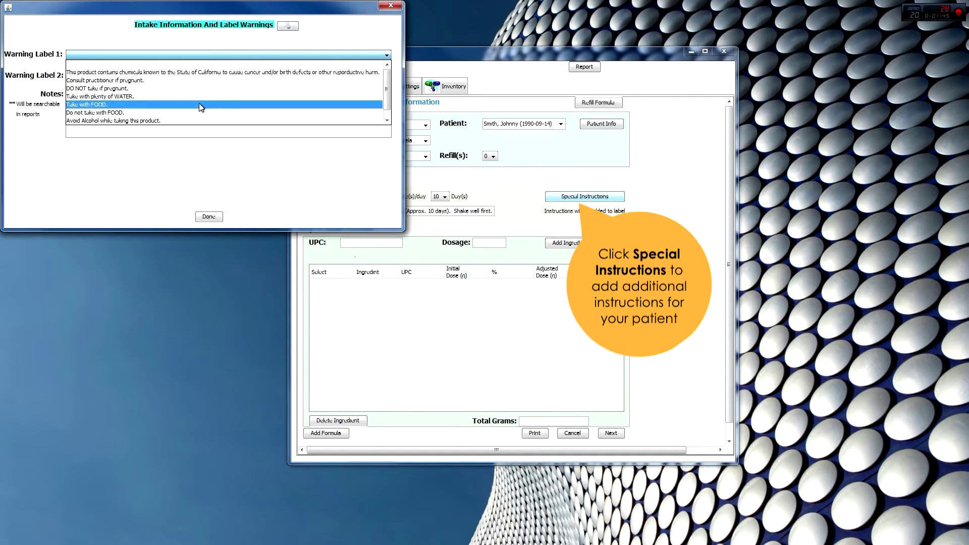
{"action": "left_click", "coordinate": [199, 104]}
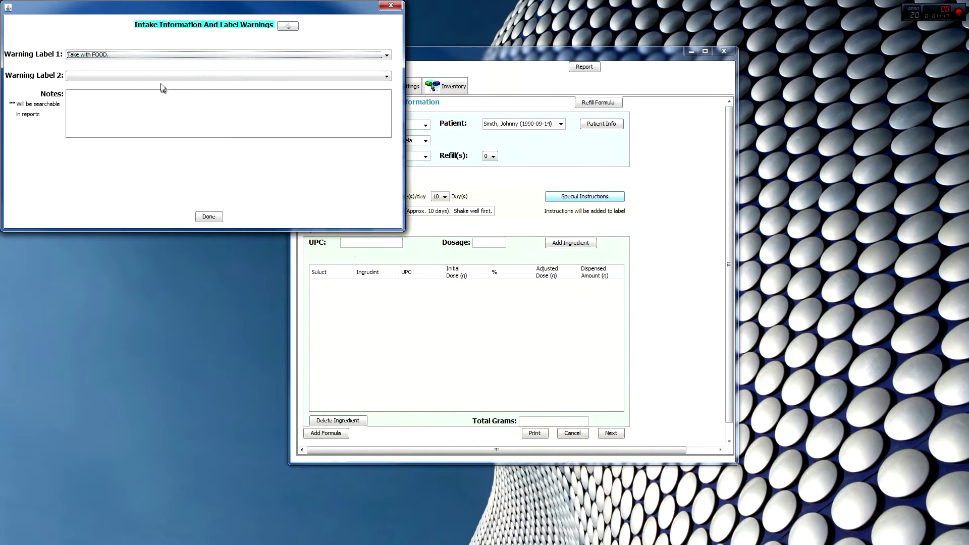
{"action": "left_click", "coordinate": [164, 76]}
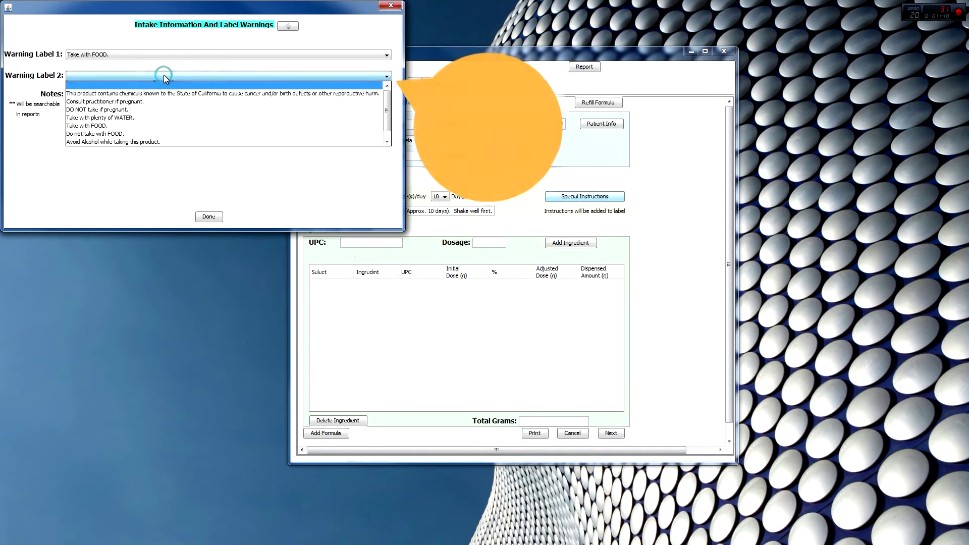
{"action": "left_click", "coordinate": [149, 117]}
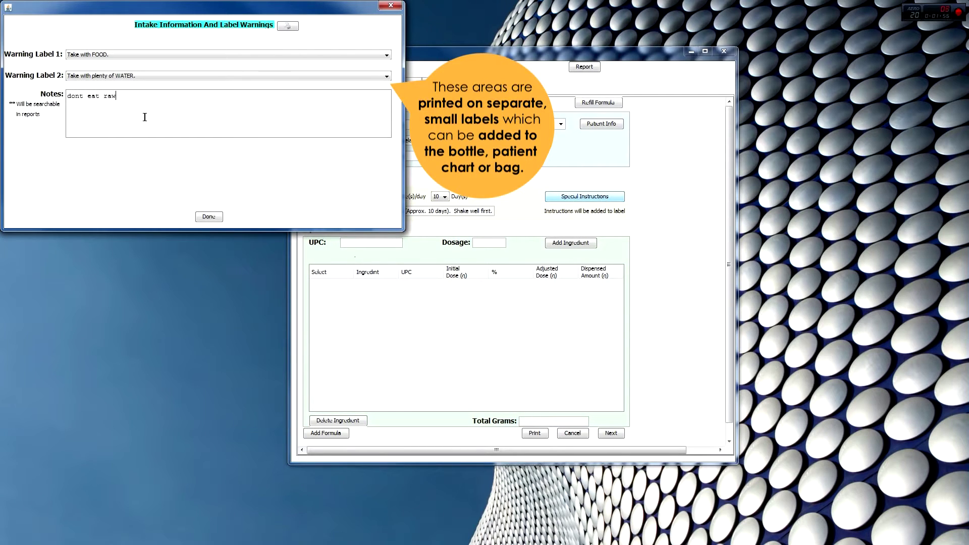
{"action": "type", "text": "food"}
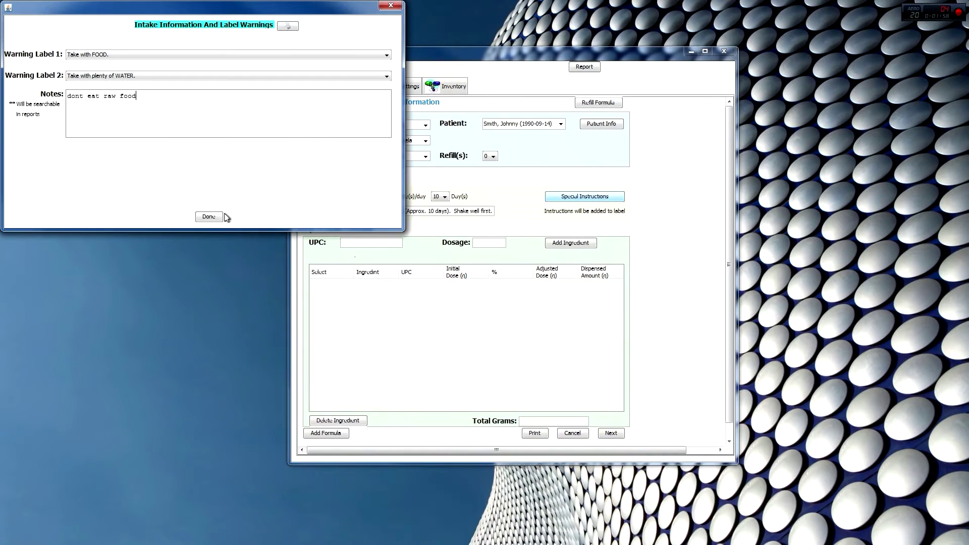
{"action": "left_click", "coordinate": [220, 216]}
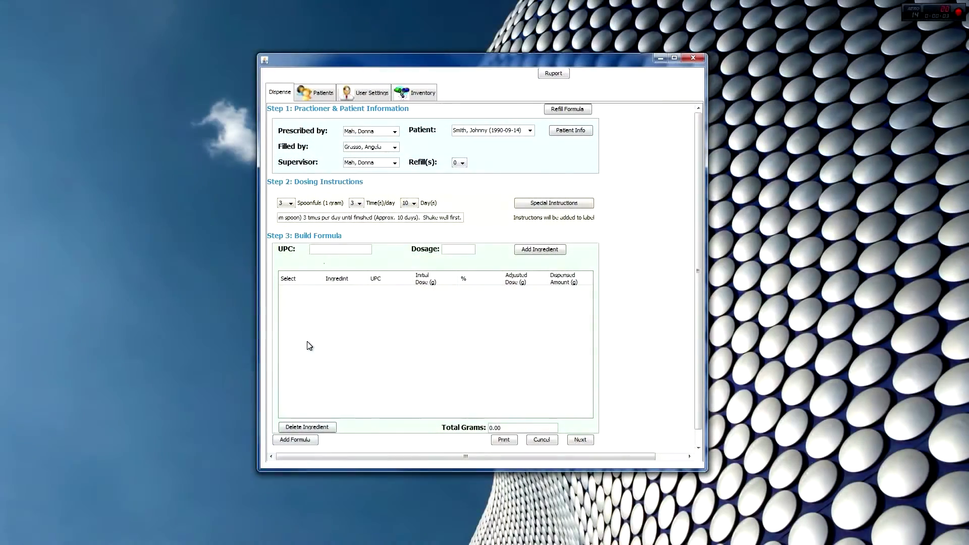
{"action": "type", "text": "83451210395"}
{"action": "key", "text": "Return"}
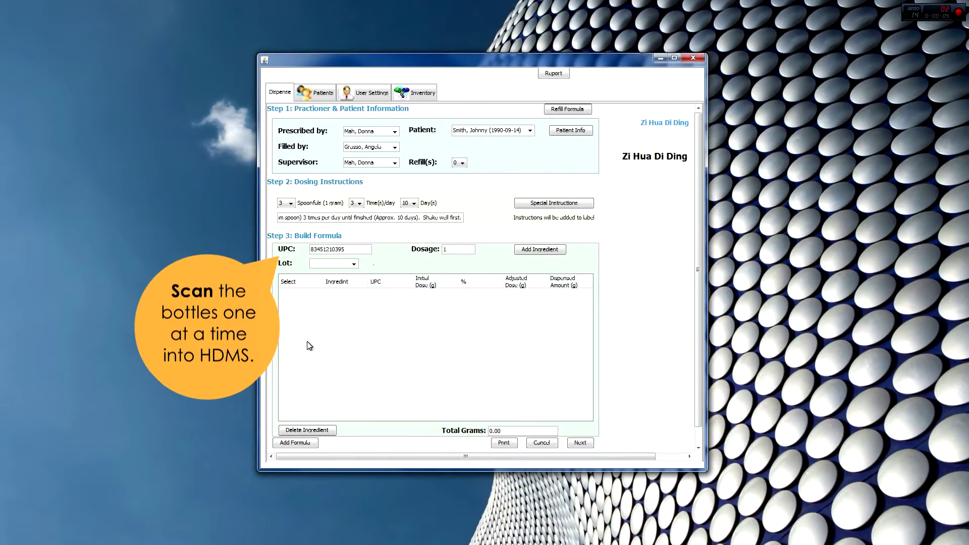
{"action": "left_click", "coordinate": [354, 263]}
{"action": "left_click", "coordinate": [348, 273]}
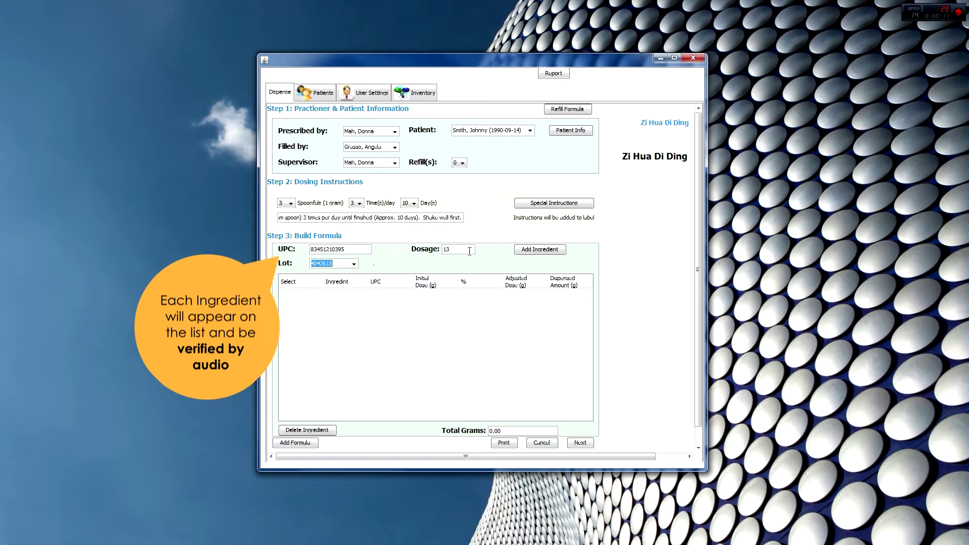
{"action": "left_click", "coordinate": [538, 252]}
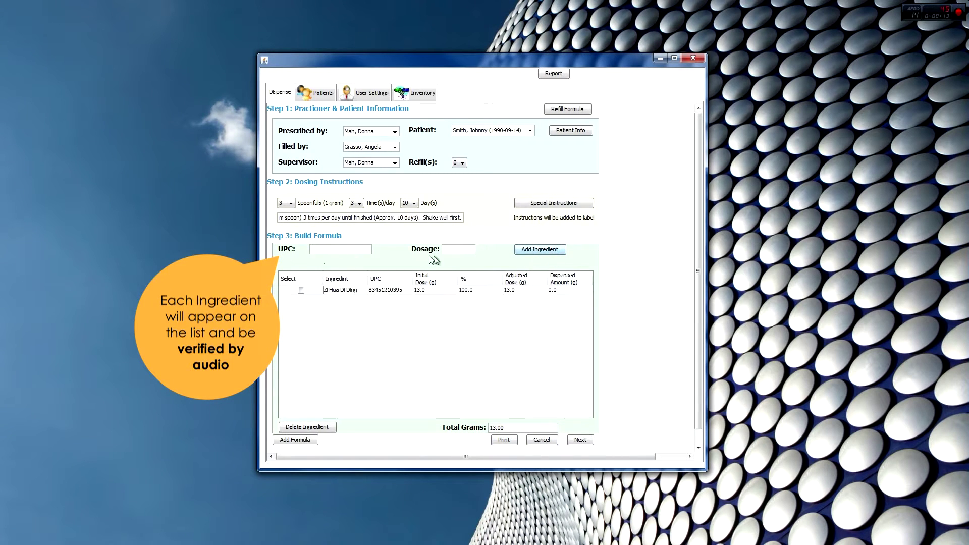
{"action": "left_click", "coordinate": [349, 248]}
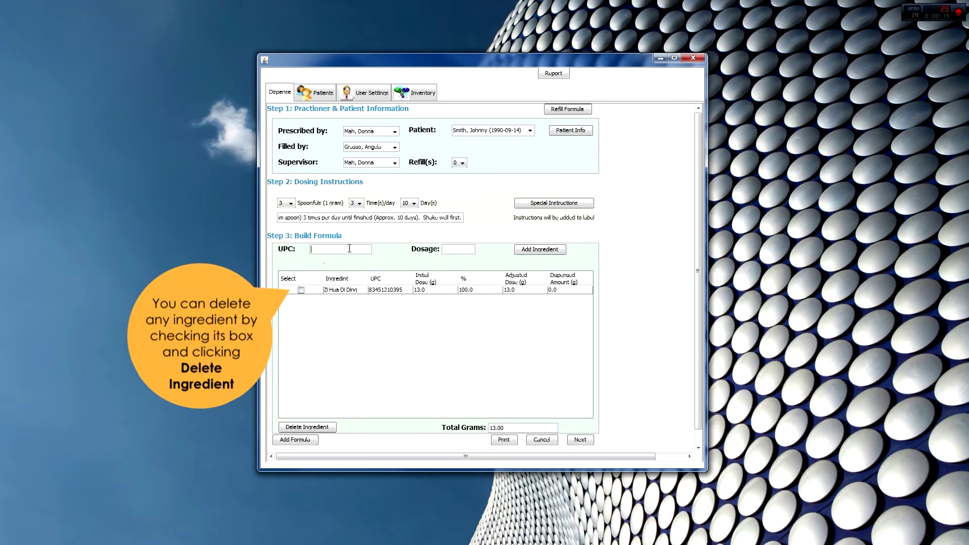
{"action": "type", "text": "83451210369"}
{"action": "key", "text": "Return"}
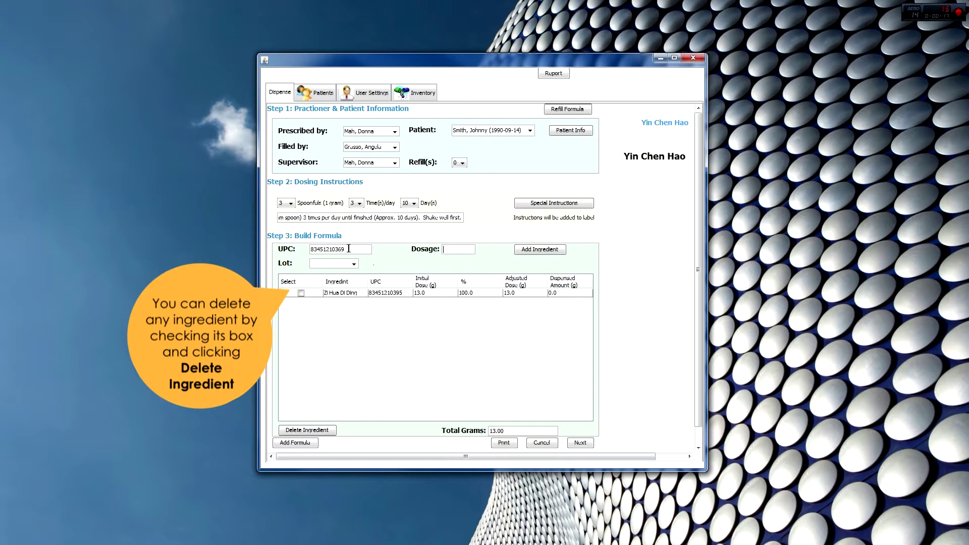
{"action": "type", "text": "12"}
{"action": "left_click", "coordinate": [539, 249]}
{"action": "type", "text": "83451210346"}
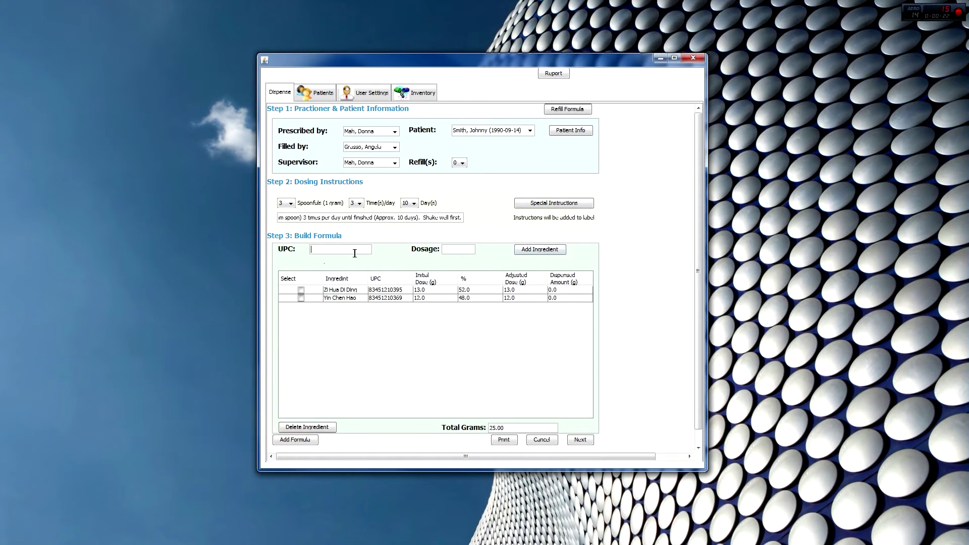
{"action": "key", "text": "Return"}
{"action": "left_click", "coordinate": [354, 264]}
{"action": "left_click", "coordinate": [333, 275]}
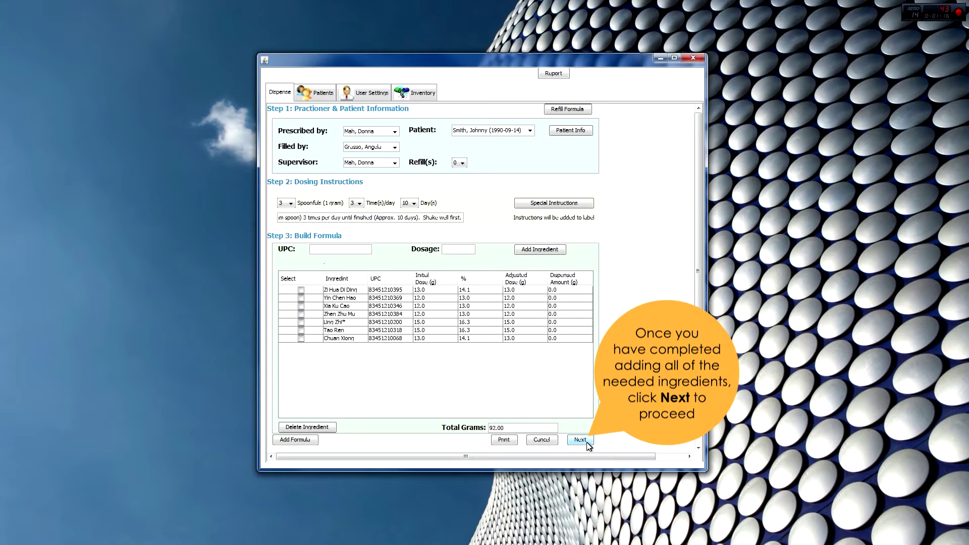
Keep the current 92.0-gram total as the formula amount, accepting the 106-gram warning.
{"action": "left_click", "coordinate": [581, 440]}
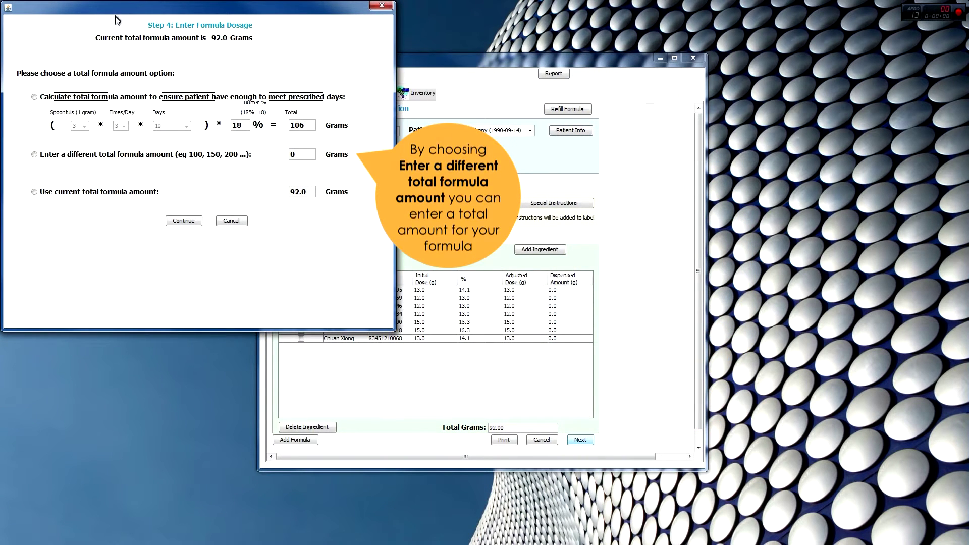
{"action": "left_click", "coordinate": [64, 100]}
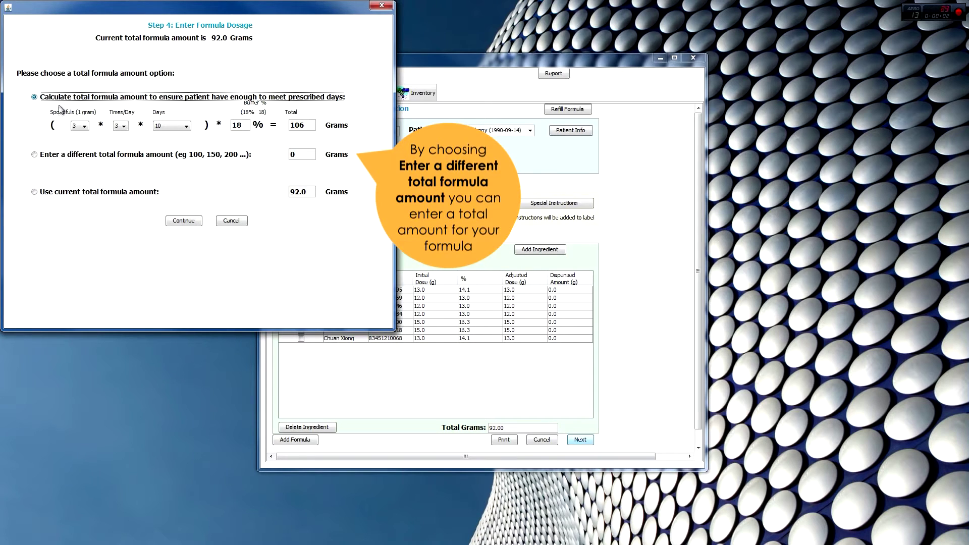
{"action": "left_click", "coordinate": [59, 157]}
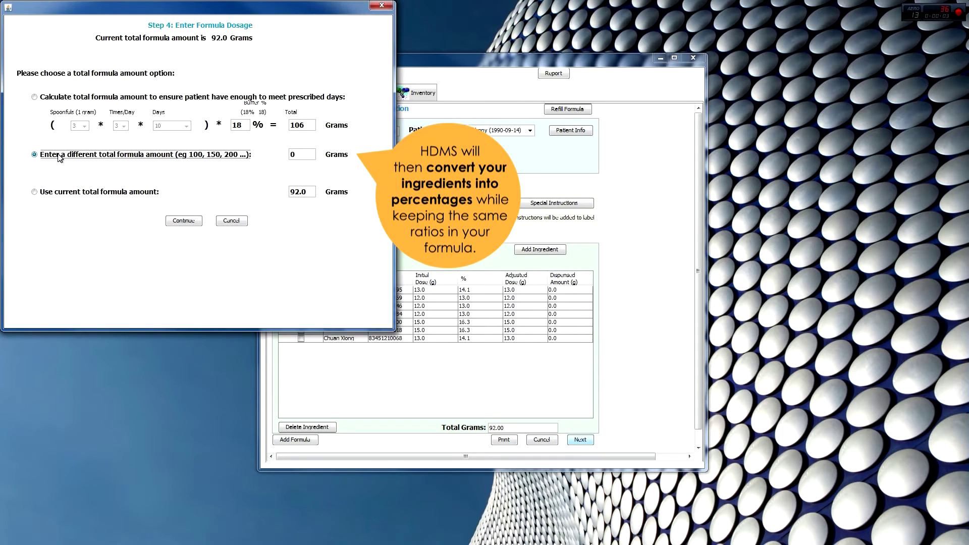
{"action": "left_click", "coordinate": [53, 194]}
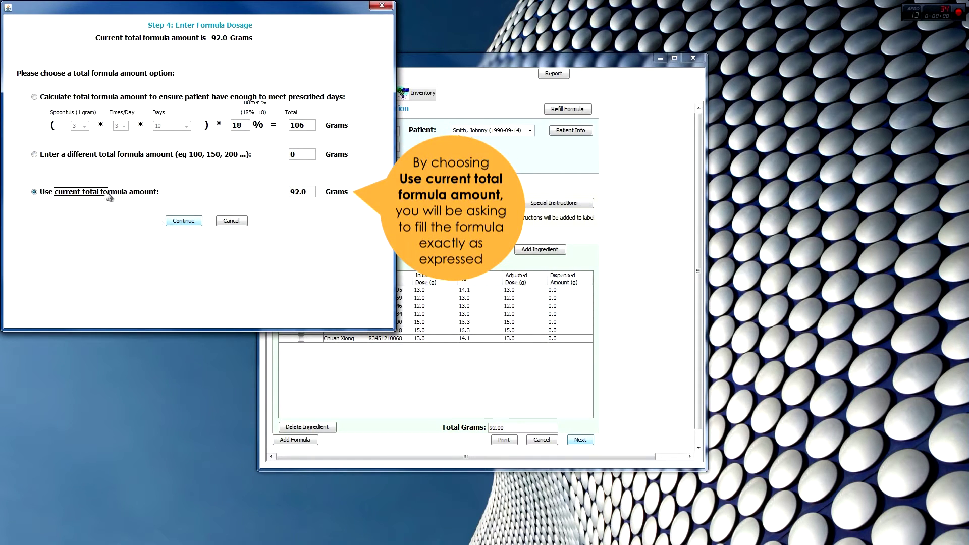
{"action": "left_click", "coordinate": [181, 222]}
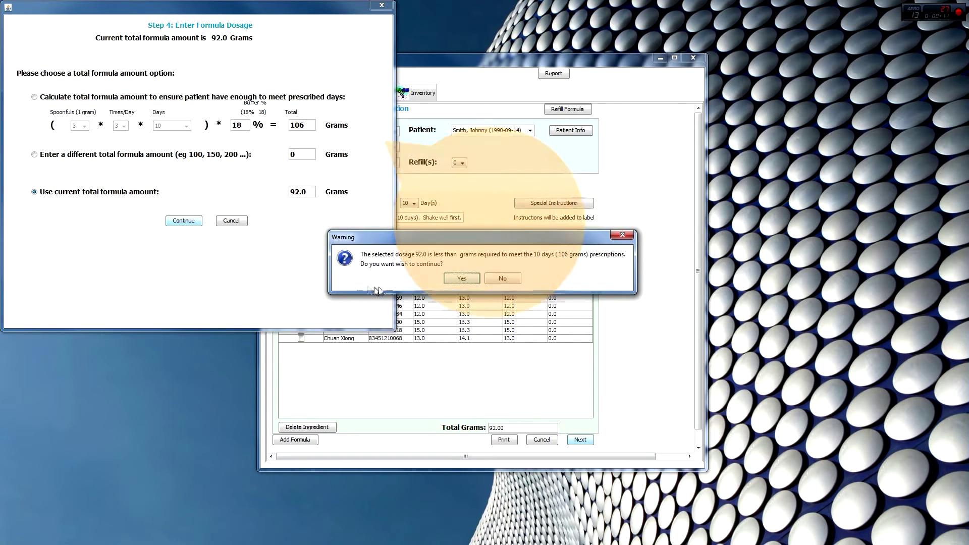
{"action": "left_click", "coordinate": [462, 278]}
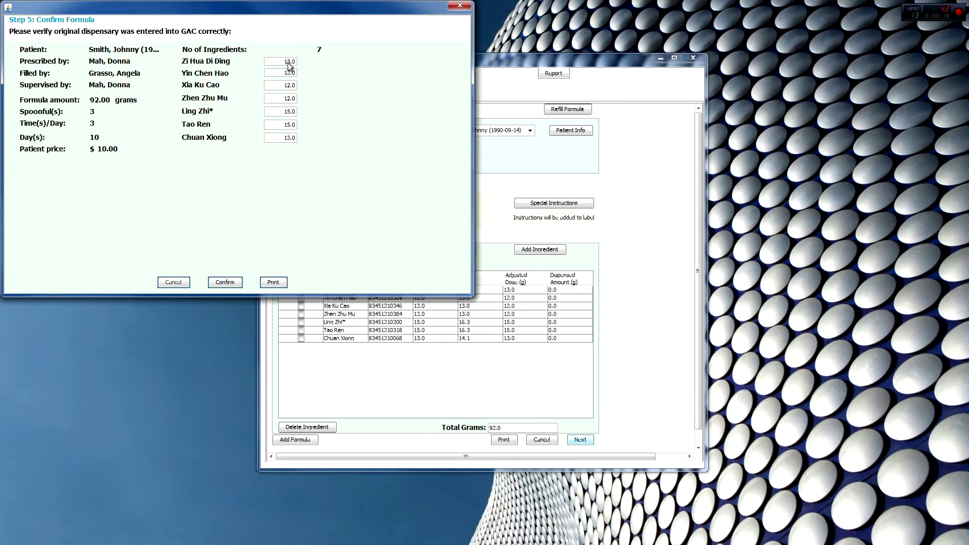
Confirm the seven-granule, 92.00-gram formula to begin dispensing.
{"action": "left_click", "coordinate": [225, 282]}
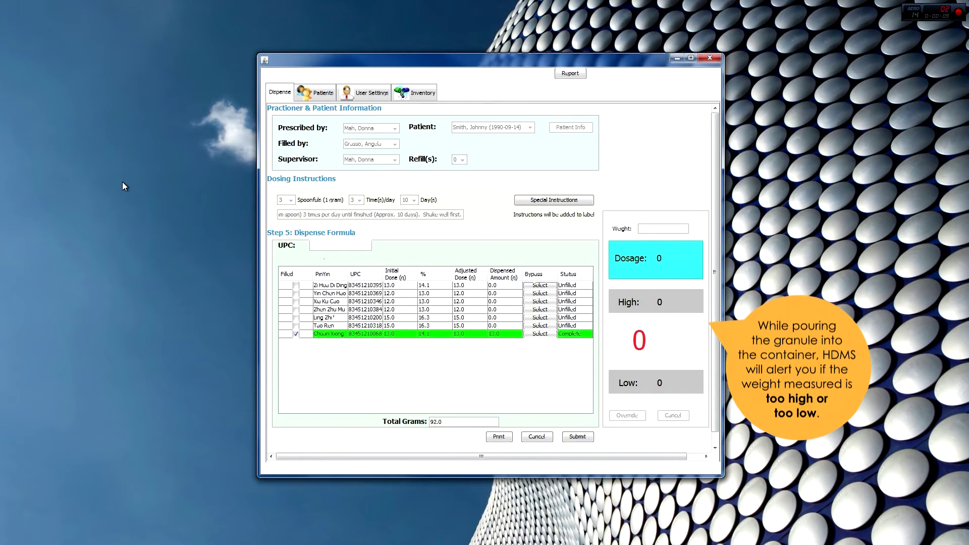
Dispense granules by UPC and weight: Zi Hua Di Ding 13 g, Xia Ku Cao 12 g, Yin Chen Hao 12 g, and the rest.
{"action": "type", "text": "83451210395"}
{"action": "key", "text": "Return"}
{"action": "type", "text": "13"}
{"action": "key", "text": "Return"}
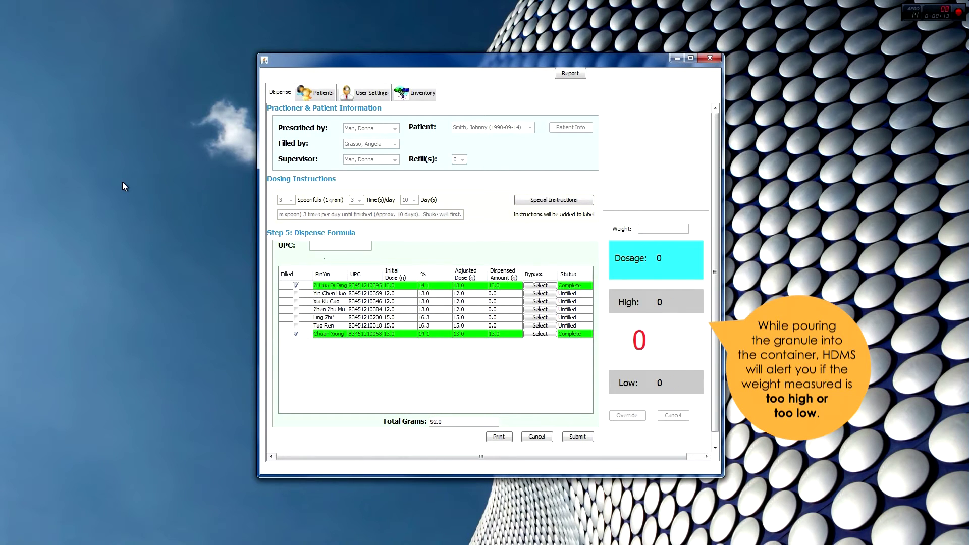
{"action": "type", "text": "83451210346"}
{"action": "key", "text": "Return"}
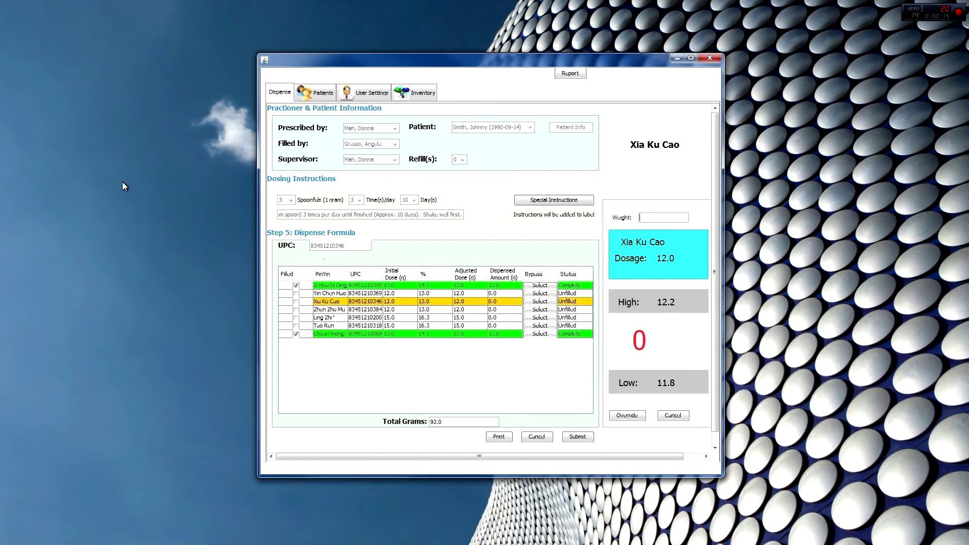
{"action": "type", "text": "12"}
{"action": "key", "text": "Return"}
{"action": "type", "text": "83451210369"}
{"action": "key", "text": "Return"}
{"action": "type", "text": "12"}
{"action": "key", "text": "Return"}
{"action": "type", "text": "83451210384"}
{"action": "key", "text": "Return"}
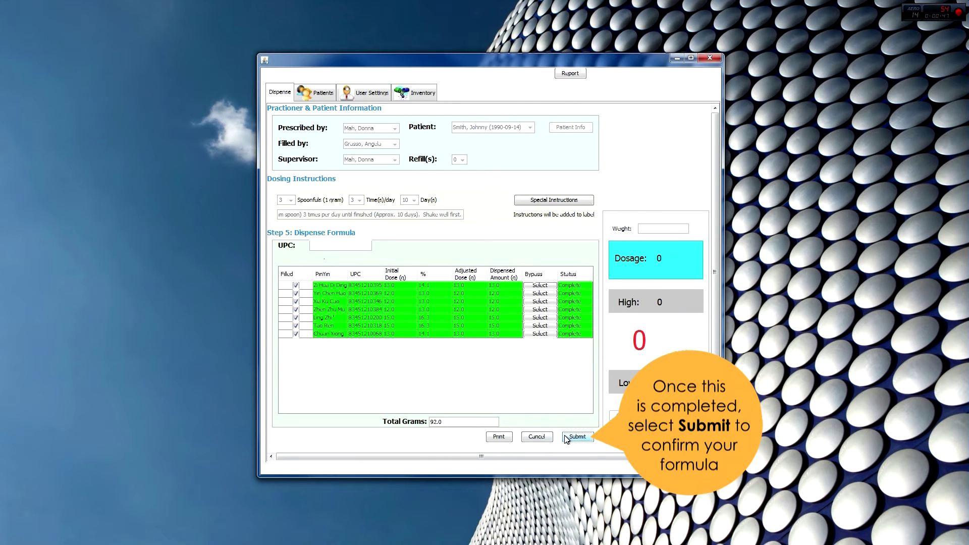
Submit the dispensed formula and review its bottle label preview listing 92.00 grams.
{"action": "left_click", "coordinate": [570, 438]}
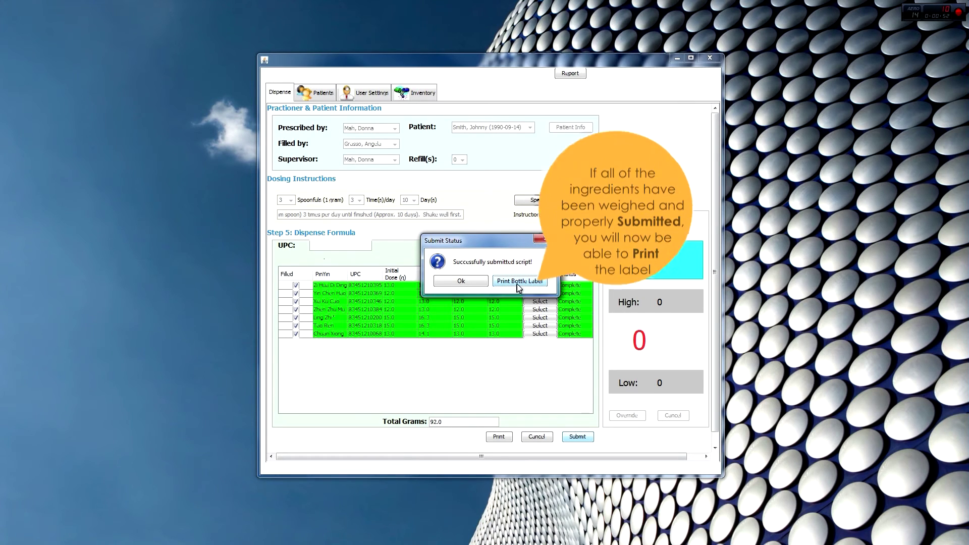
{"action": "left_click", "coordinate": [519, 281]}
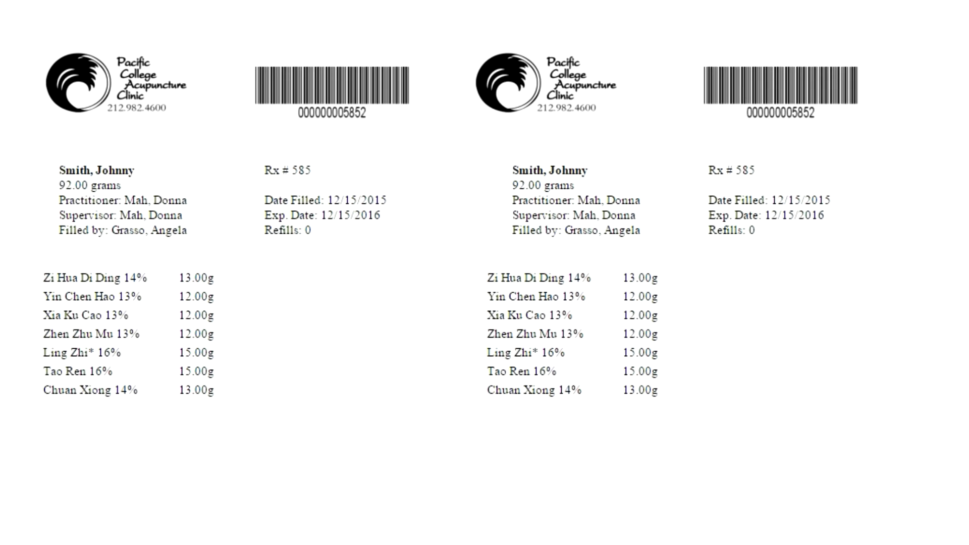
{"action": "scroll", "coordinate": [830, 378], "scroll_direction": "down", "scroll_amount": 3}
{"action": "scroll", "coordinate": [484, 273], "scroll_direction": "down", "scroll_amount": 3}
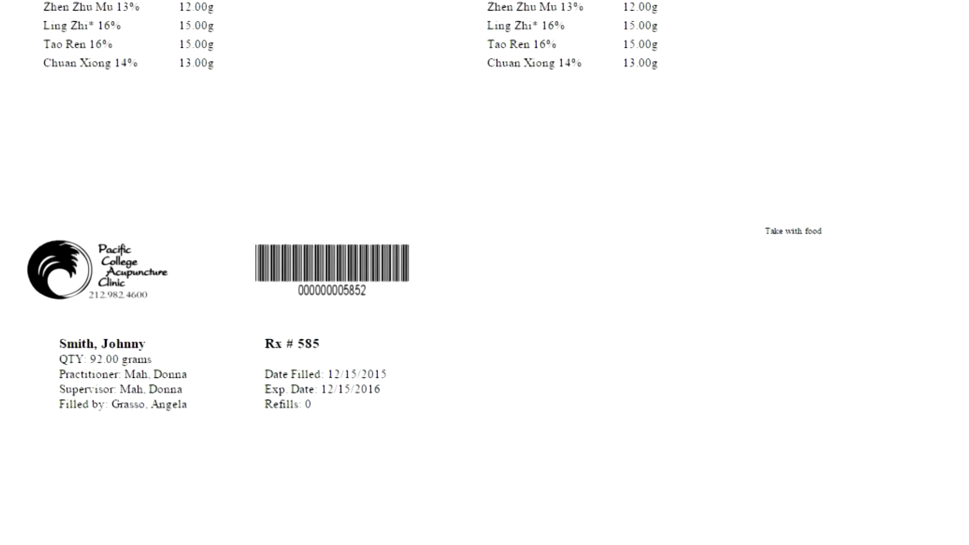